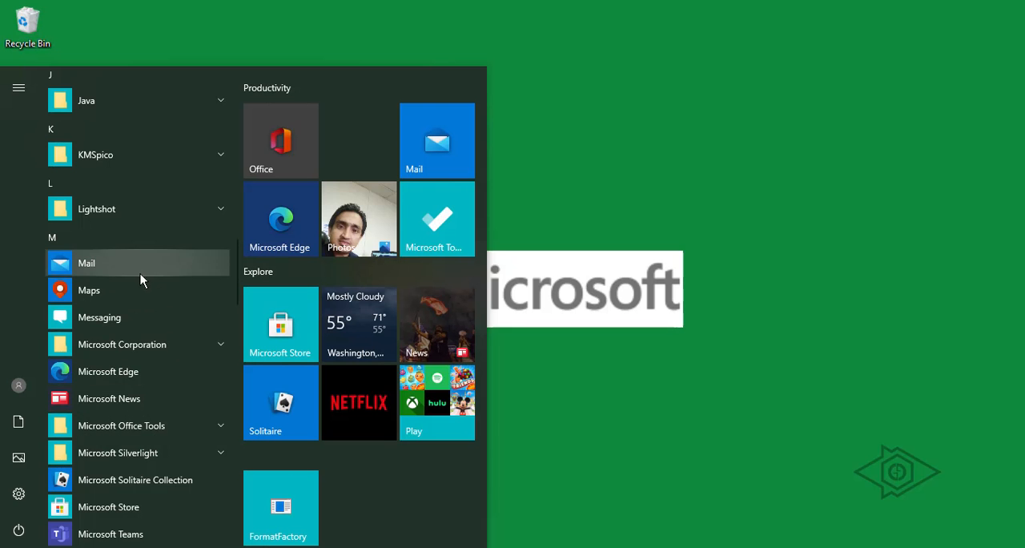
Launch Paint 3D from the Start menu and create a new blank project.
scroll(162, 334, "down", 15)
scroll(167, 403, "up", 5)
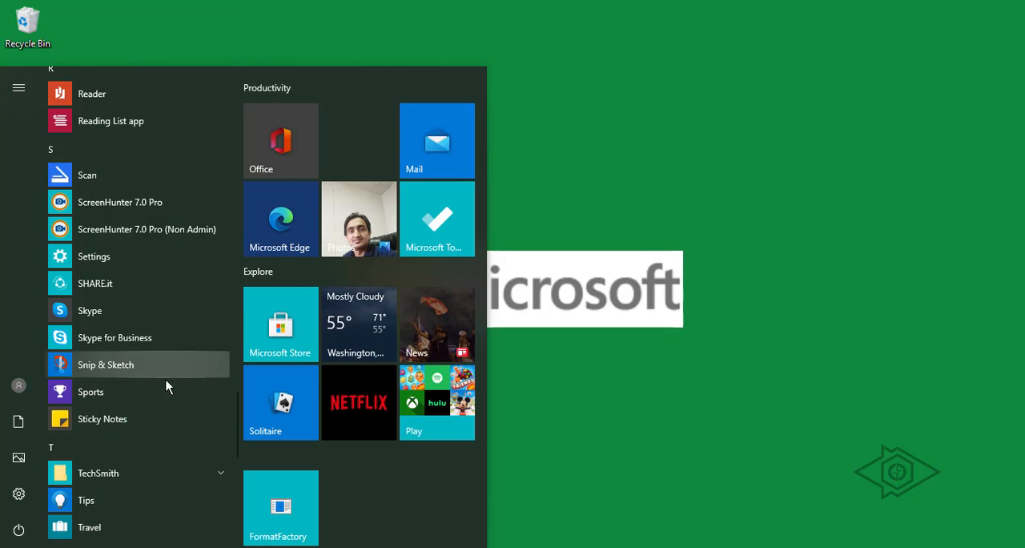
scroll(166, 401, "up", 6)
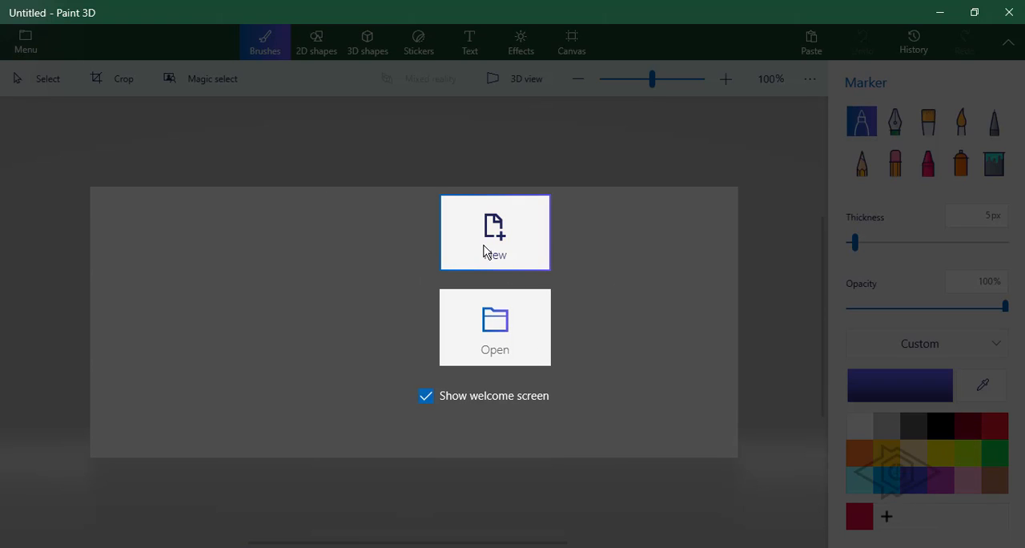
left_click(495, 236)
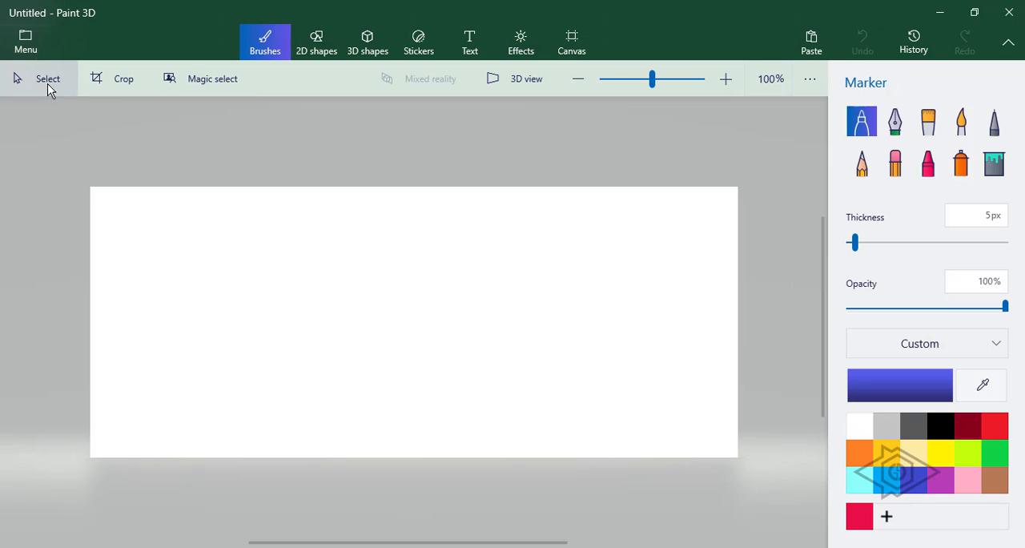
Open the photo IMG_20200427_154648.jpg from the files.
left_click(26, 46)
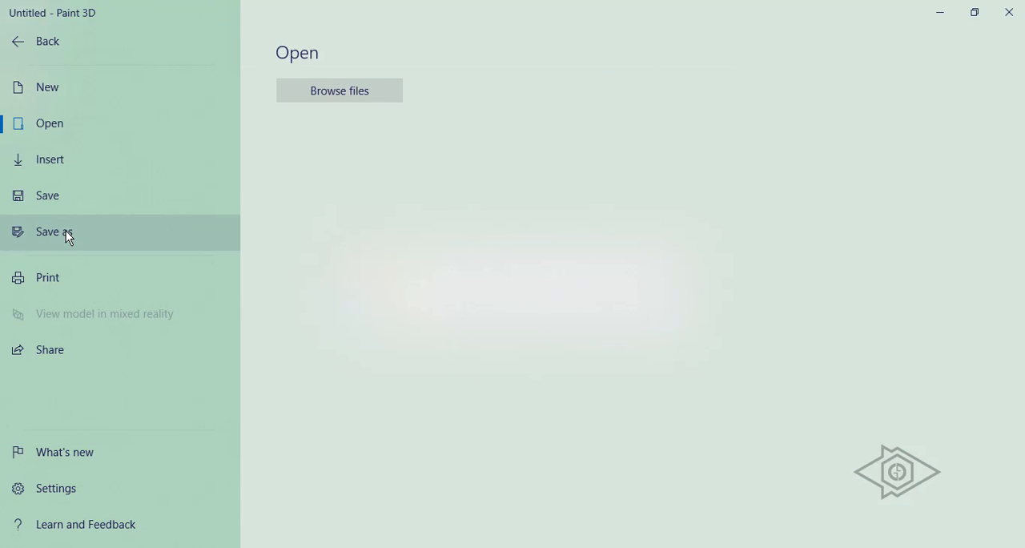
left_click(334, 89)
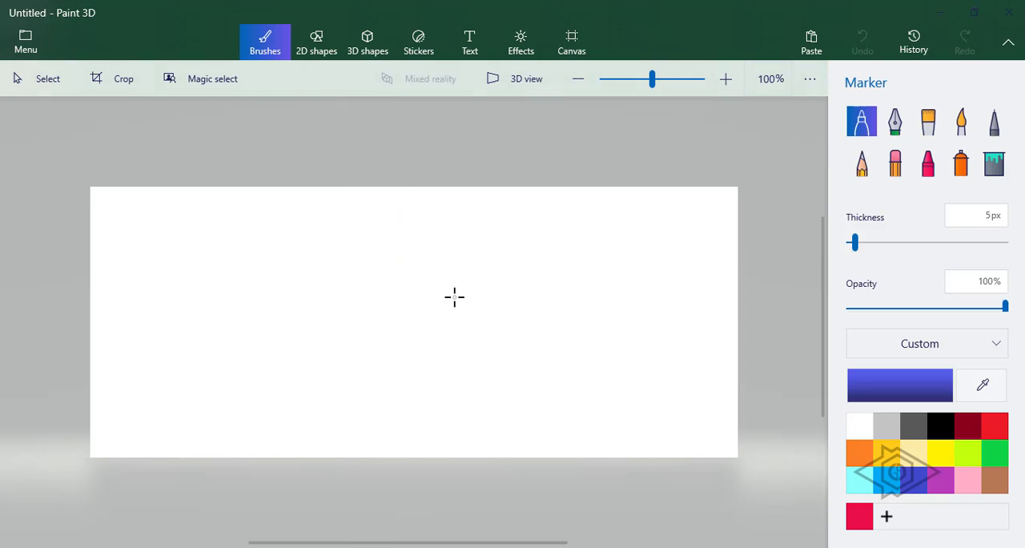
left_click(320, 184)
left_click(386, 336)
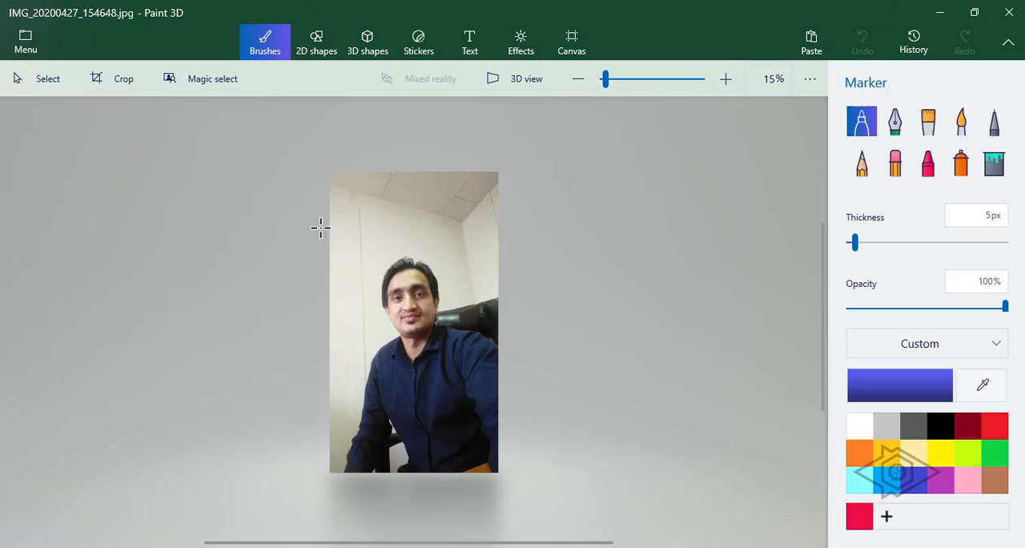
Magic-select the person, shrinking the selection box from the top and left sides before continuing.
left_click(221, 84)
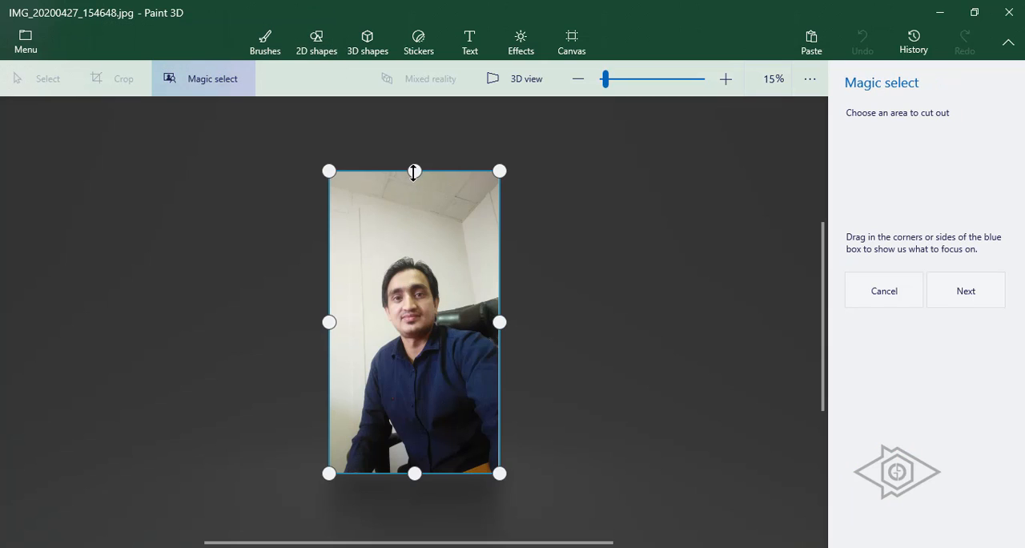
left_click_drag(414, 171, 414, 255)
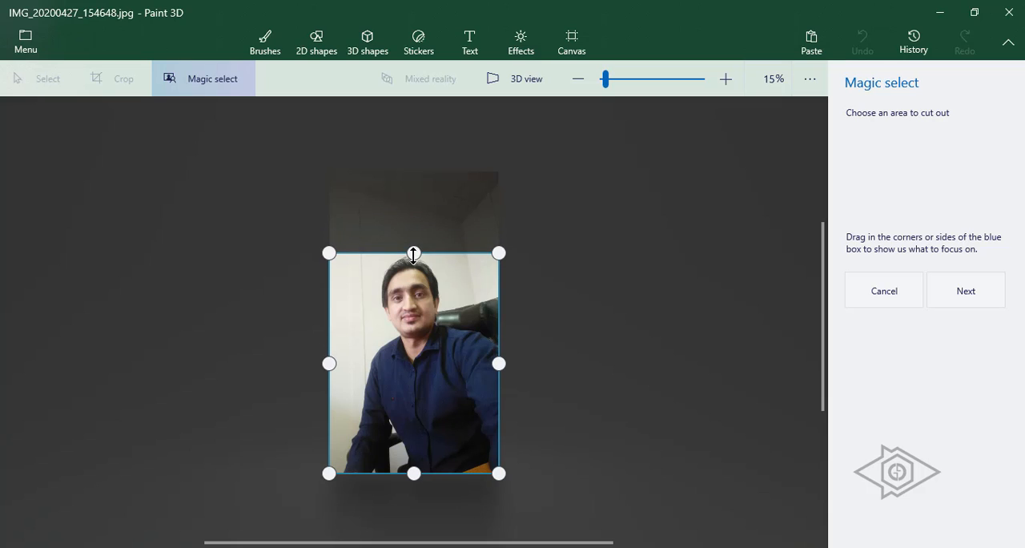
left_click_drag(330, 363, 344, 363)
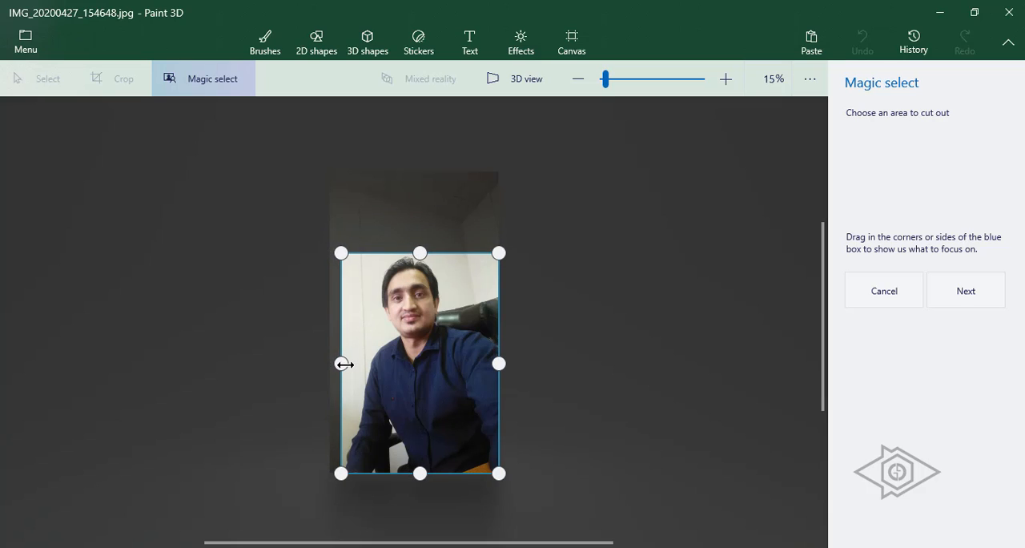
left_click(938, 291)
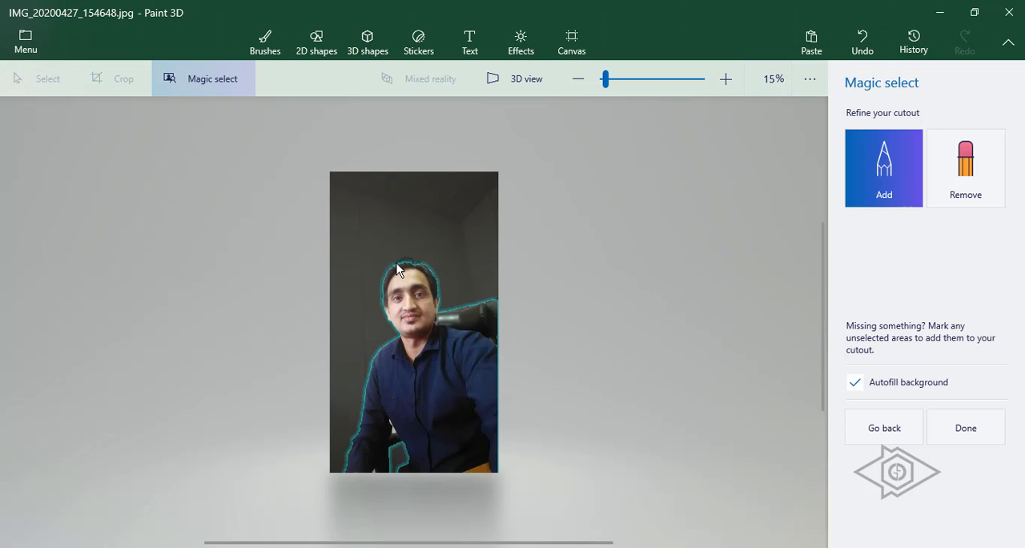
Finish the person cutout and pull it away from the original photo to the left.
left_click_drag(396, 264, 420, 265)
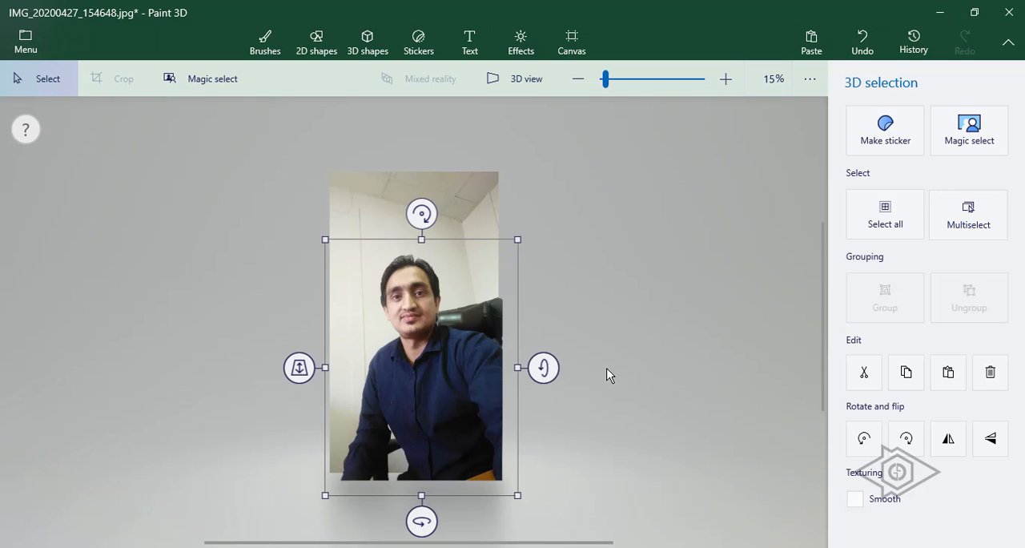
left_click_drag(424, 401, 192, 321)
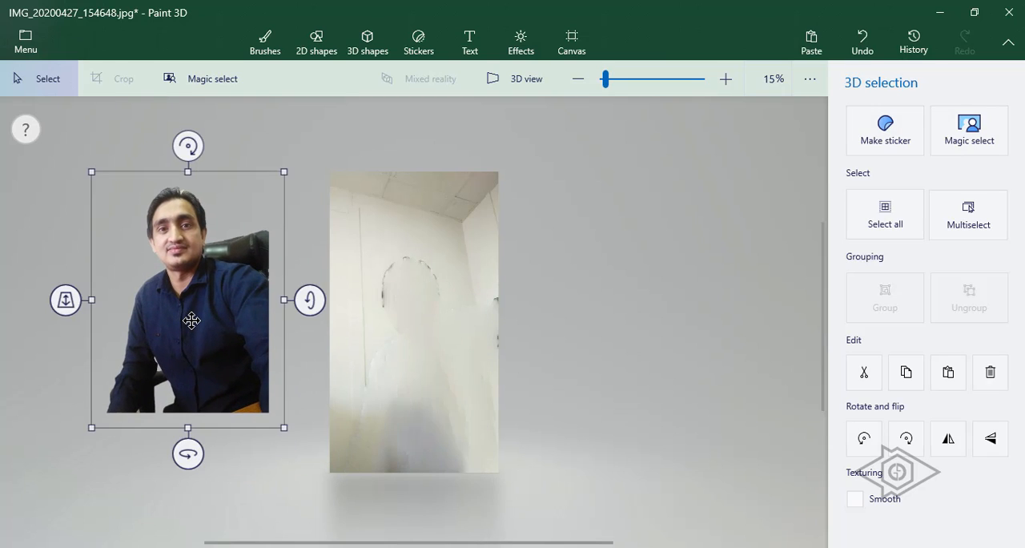
Copy the person cutout.
right_click(196, 299)
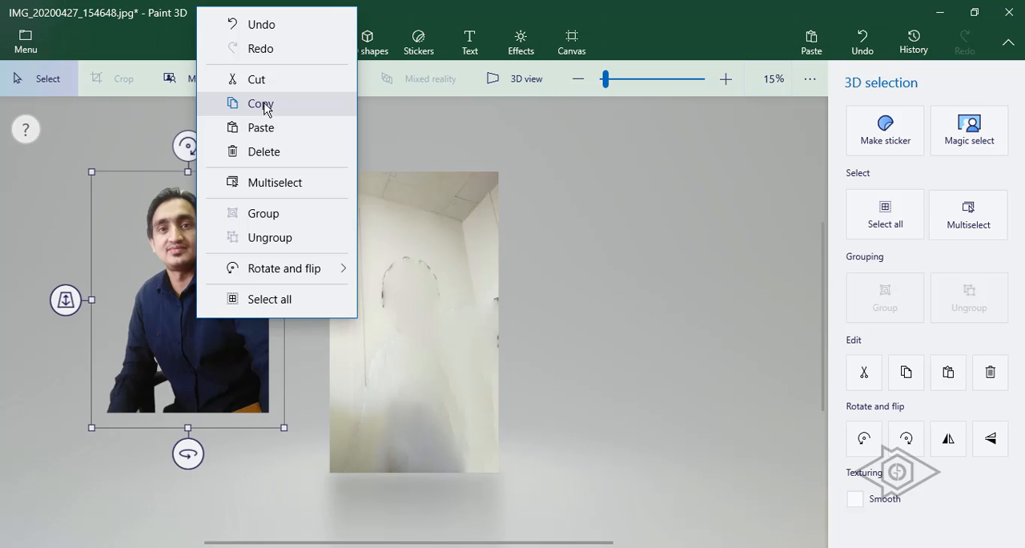
left_click(265, 105)
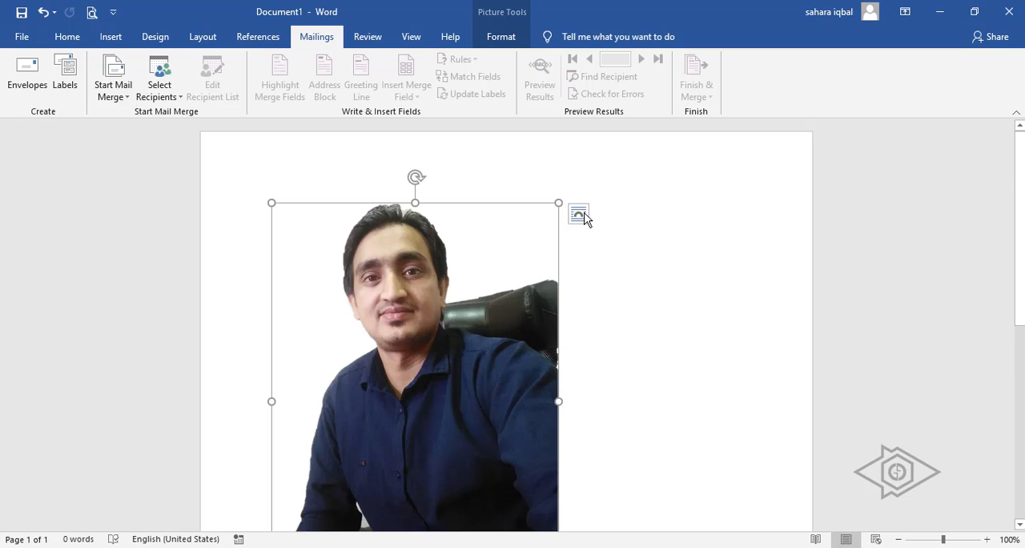
In Word, set the pasted picture's layout to Square text wrapping and move it slightly right.
left_click(579, 214)
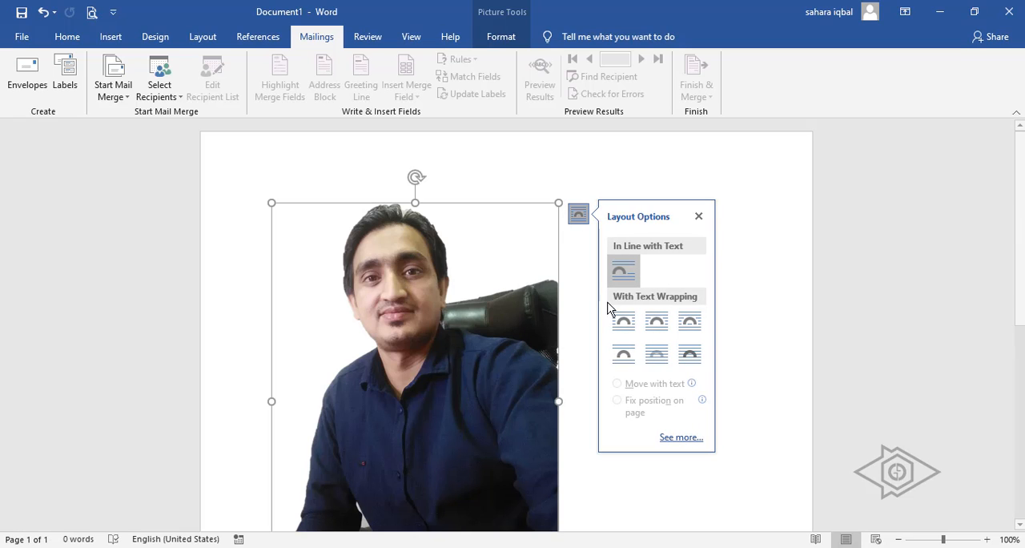
left_click(630, 334)
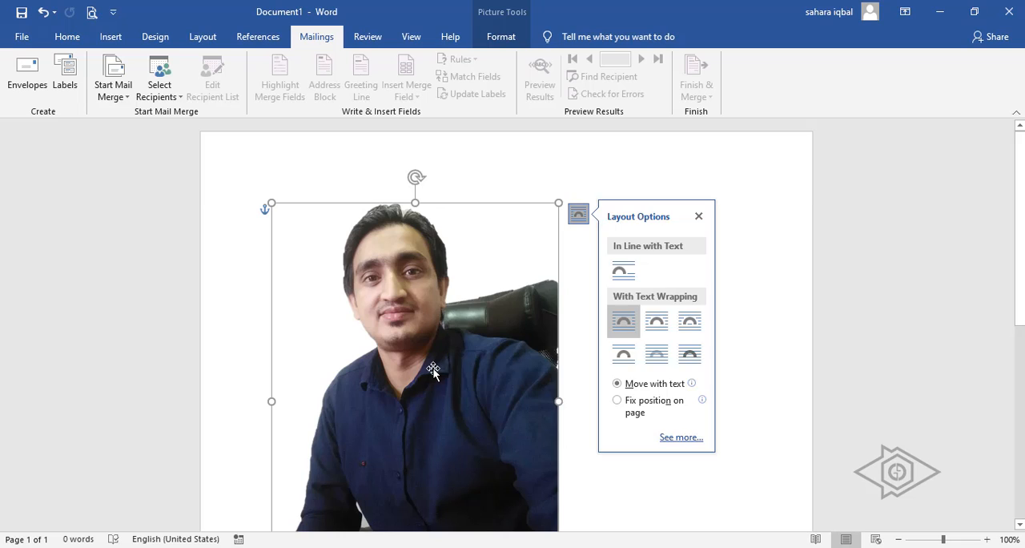
left_click_drag(436, 351, 481, 350)
scroll(606, 339, "down", 5)
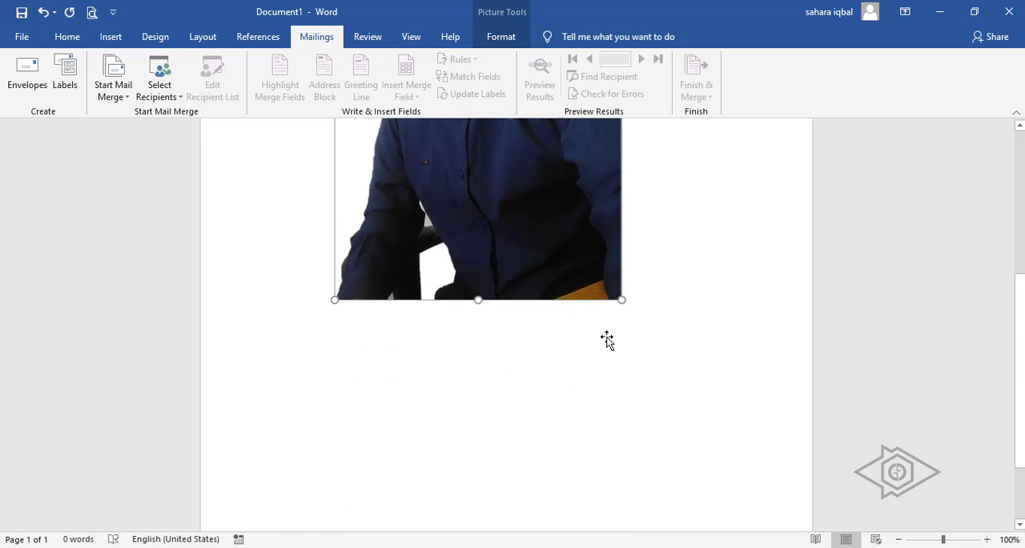
scroll(569, 329, "up", 5)
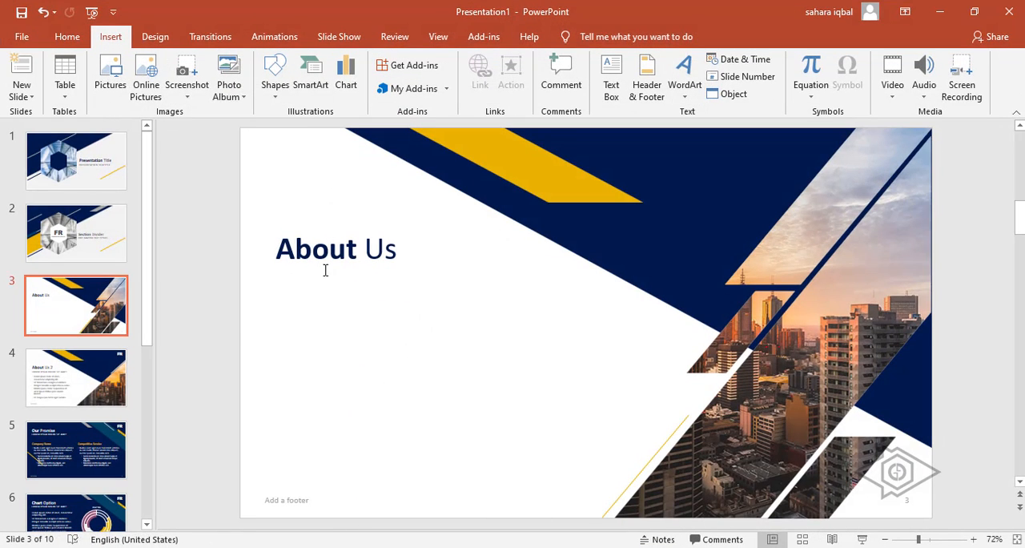
In PowerPoint, paste the cutout onto the About Us slide as a picture.
right_click(362, 347)
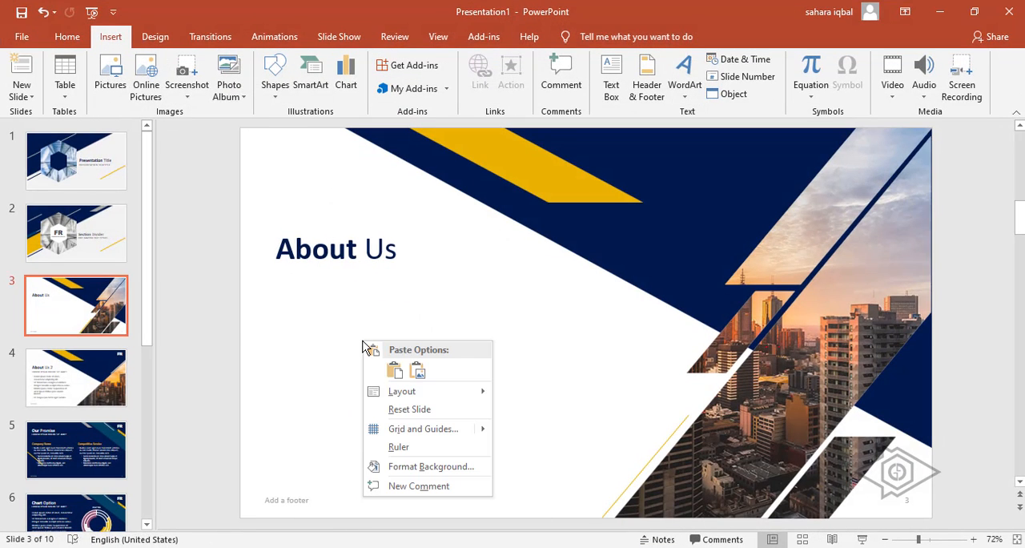
left_click(397, 374)
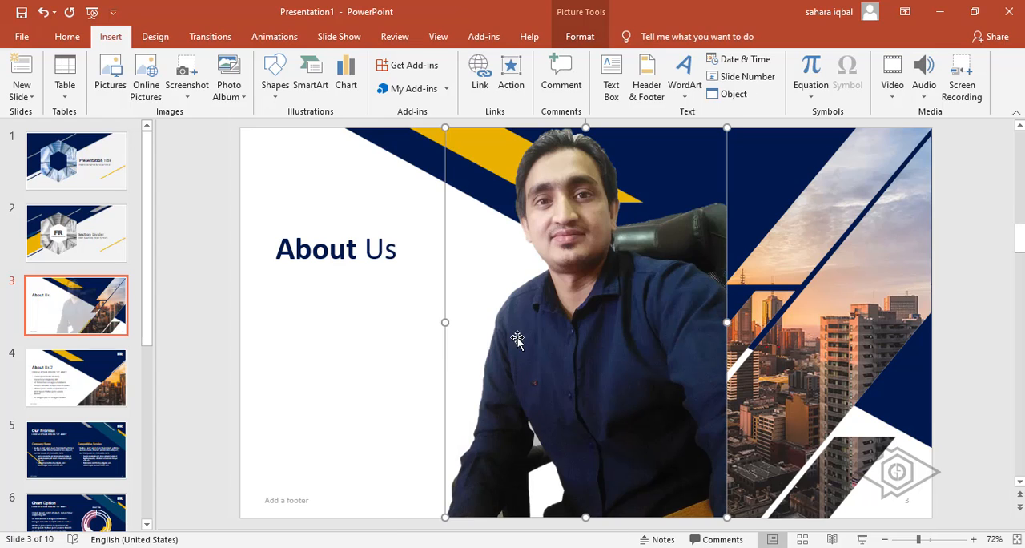
Resize and position the picture in the slide's lower-left corner beneath the About Us title, then deselect it.
left_click_drag(729, 126, 687, 179)
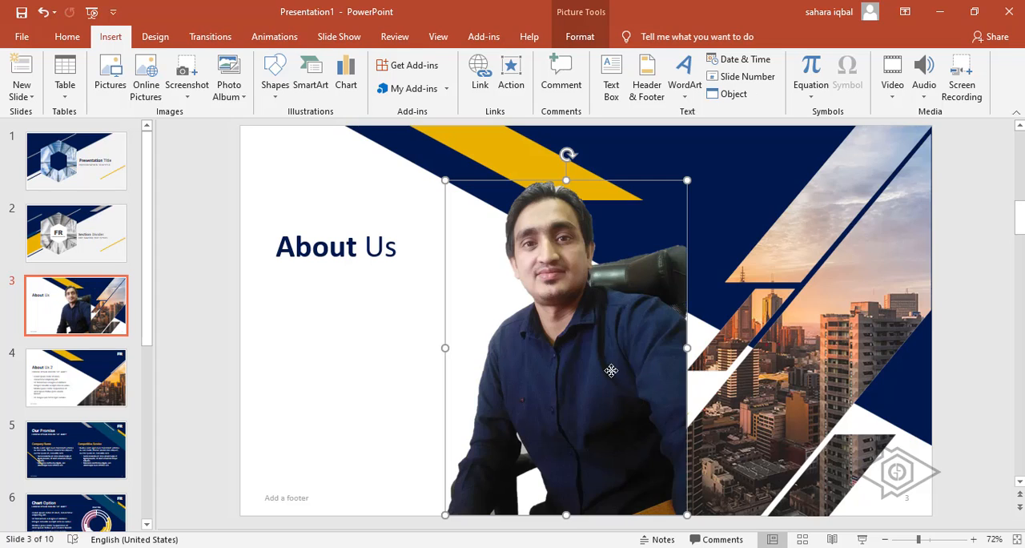
left_click_drag(631, 365, 412, 377)
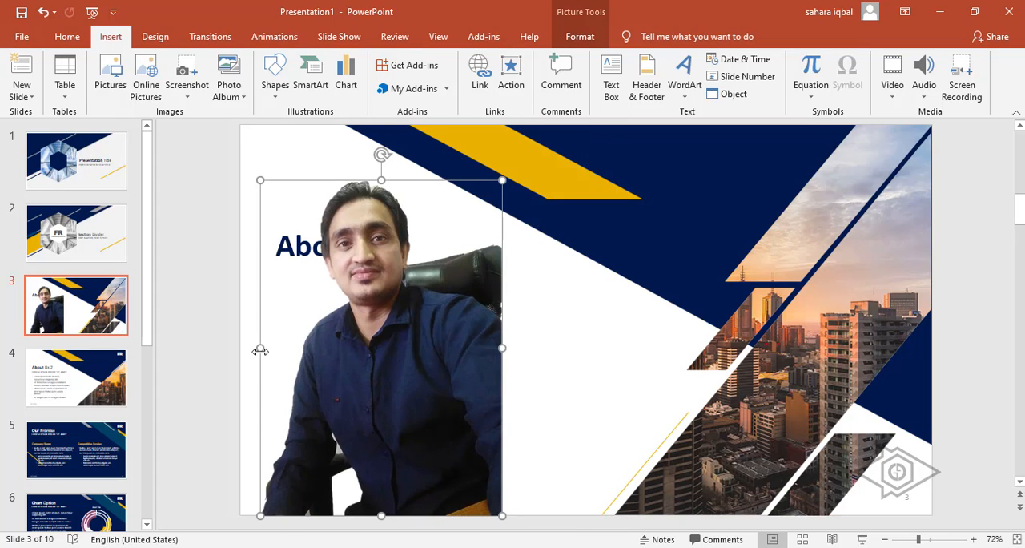
left_click_drag(260, 348, 723, 363)
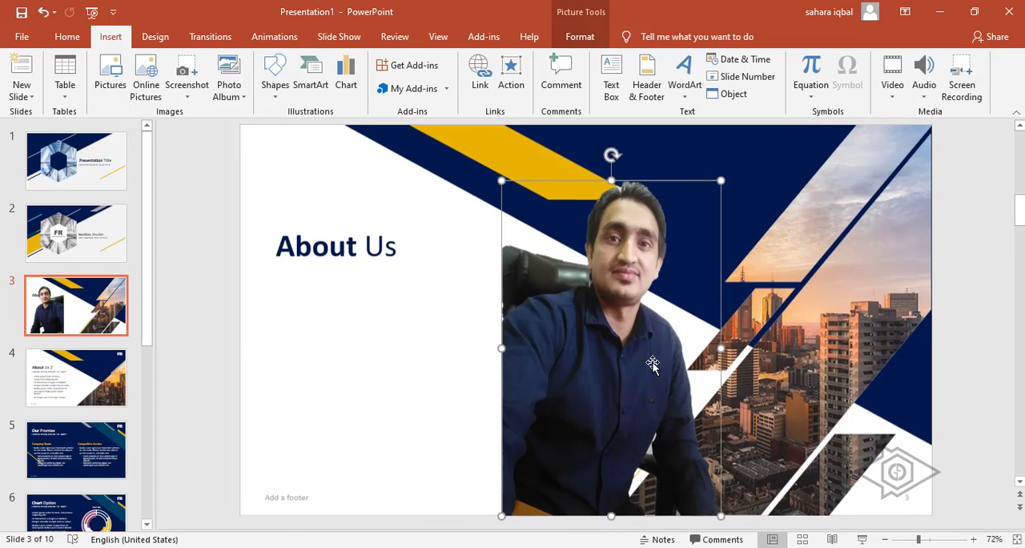
left_click_drag(568, 360, 307, 361)
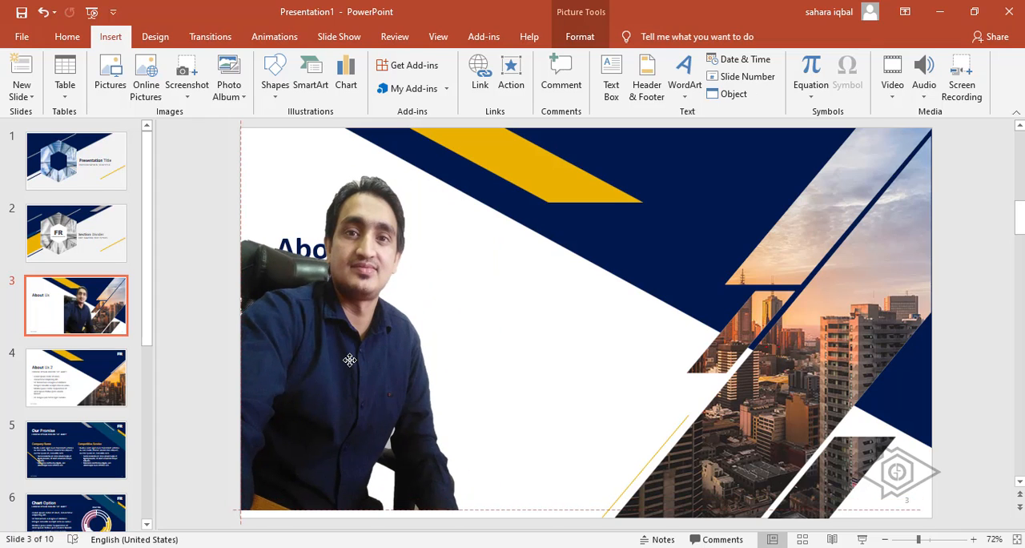
left_click_drag(459, 174, 413, 245)
left_click_drag(311, 425, 309, 435)
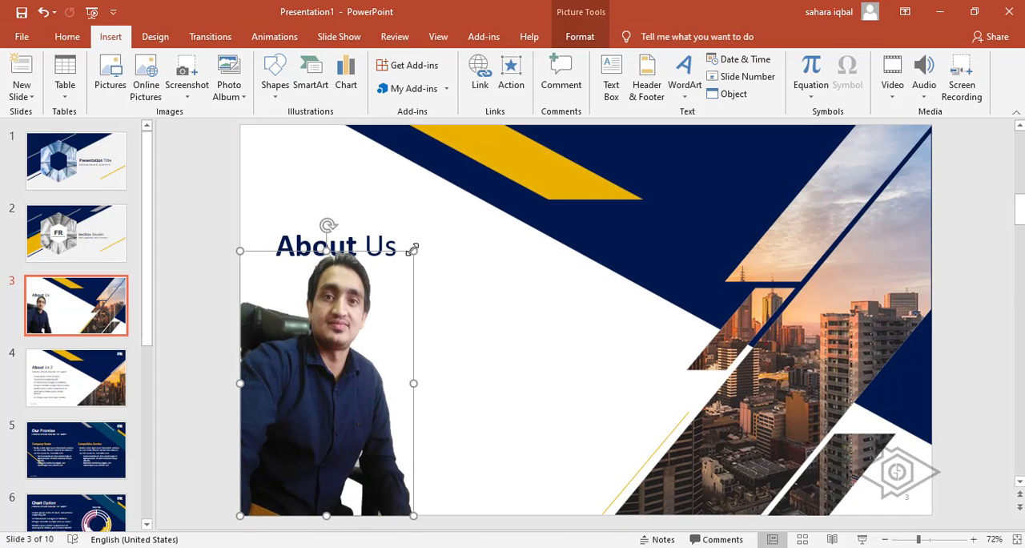
left_click_drag(413, 253, 406, 262)
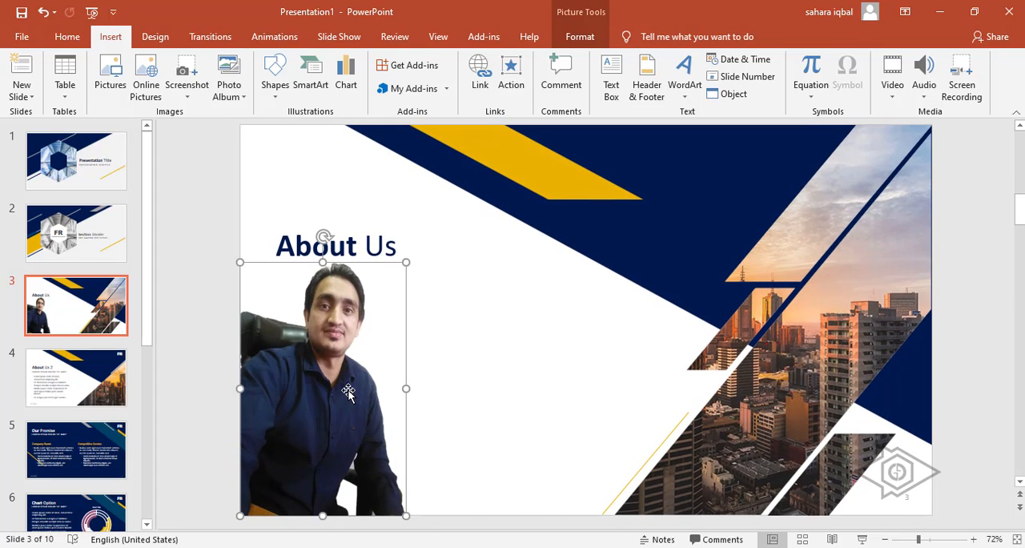
left_click(638, 345)
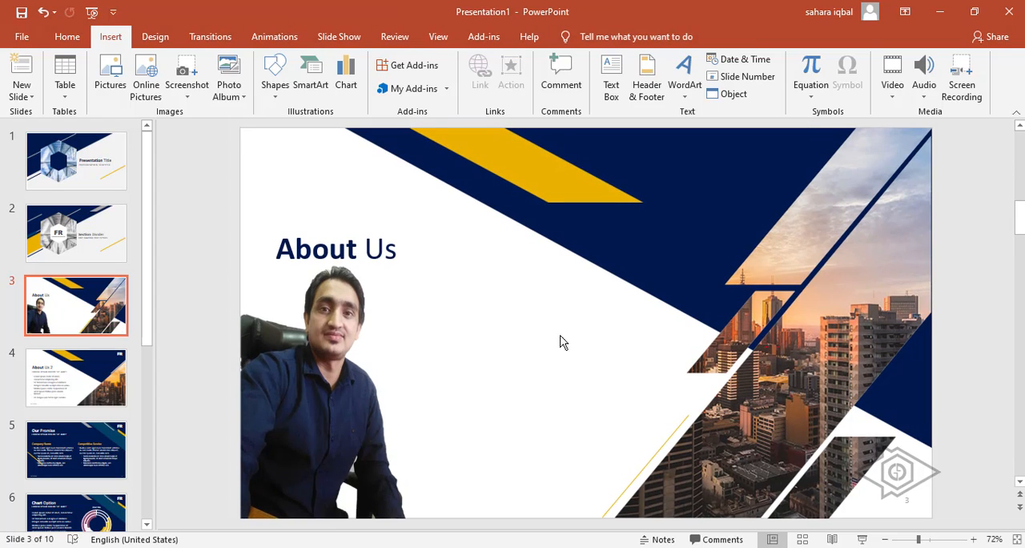
Minimize PowerPoint and Word to return to Paint 3D and shift the cutout slightly right.
left_click(941, 12)
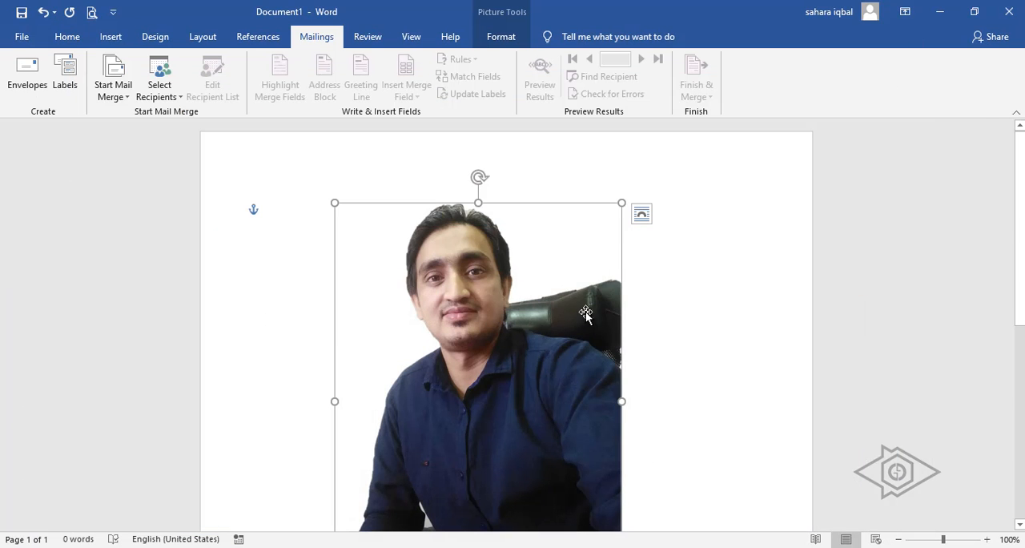
left_click(941, 12)
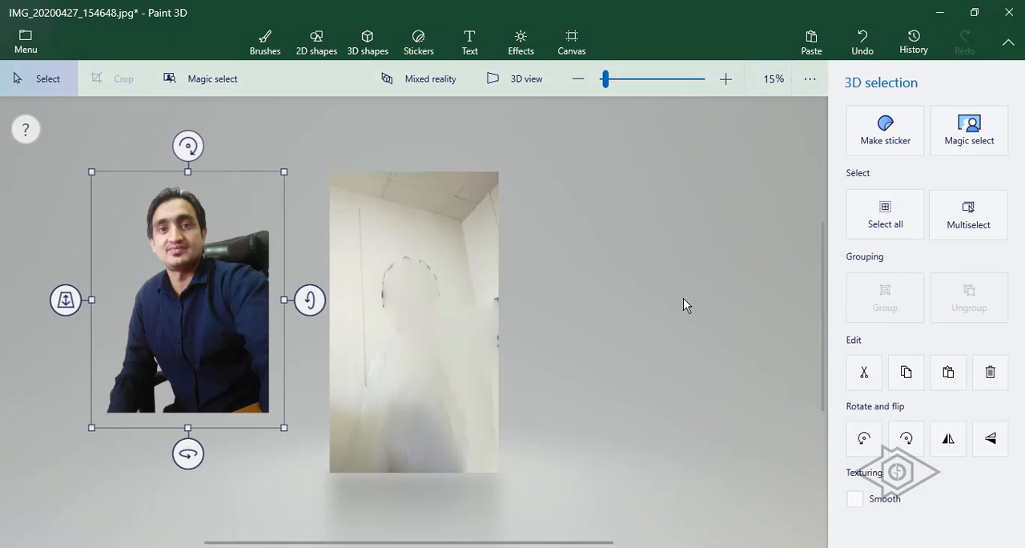
left_click_drag(212, 288, 243, 347)
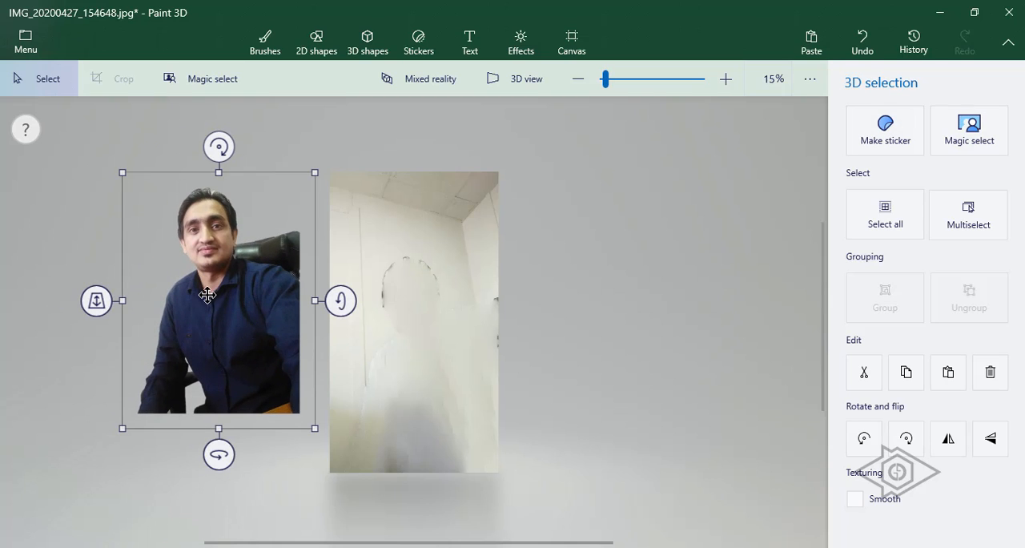
key("ctrl")
key("ctrl")
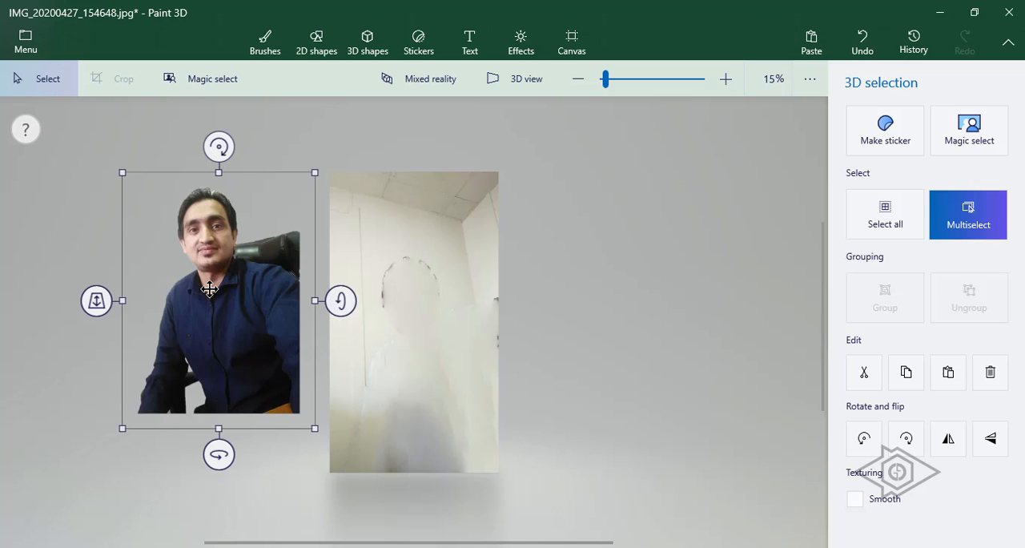
Start a new Paint 3D project without saving the photo and paste the cutout into it.
left_click(21, 34)
left_click(57, 95)
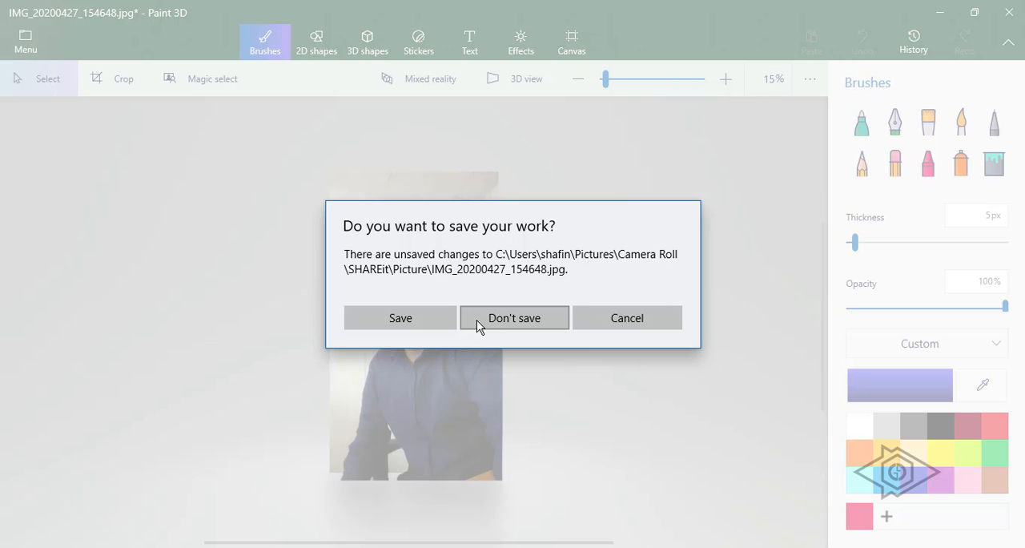
left_click(520, 318)
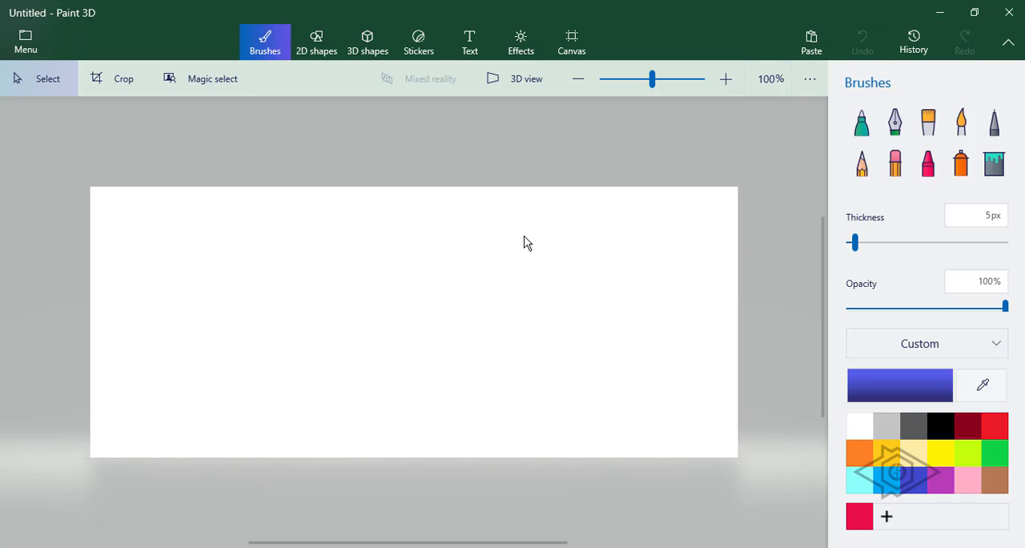
left_click(811, 41)
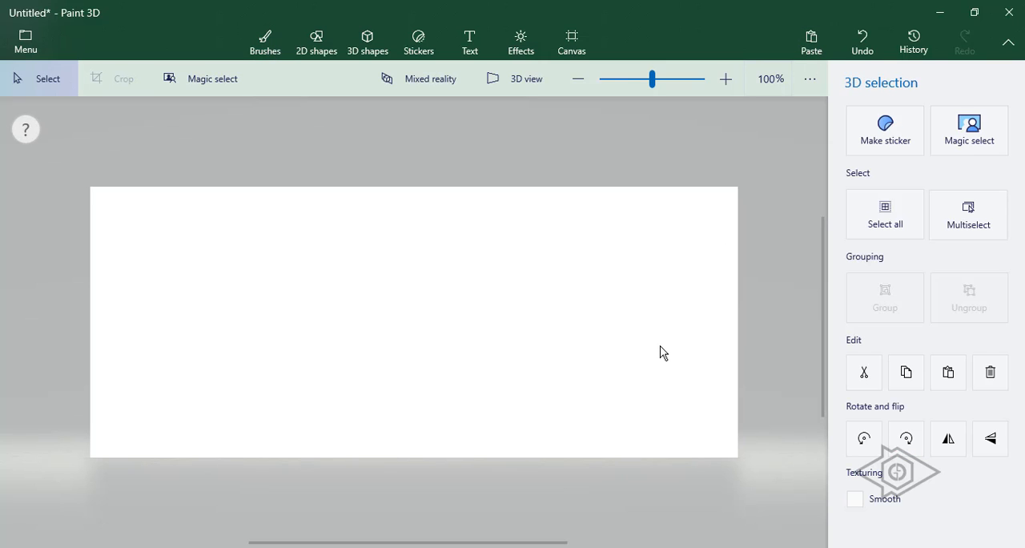
scroll(660, 346, "down", 7)
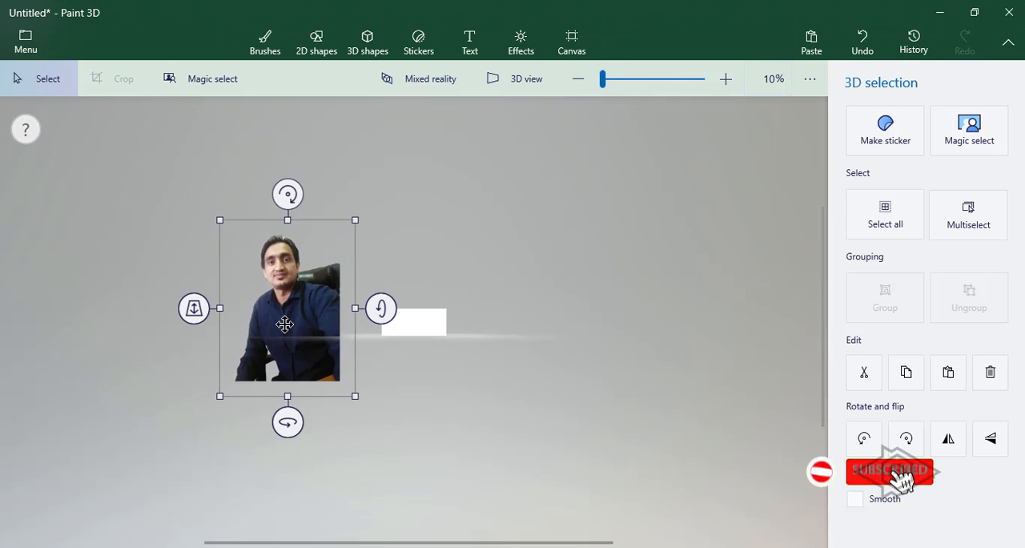
Move the cutout aside on the new canvas and paste the cutout again.
left_click_drag(284, 324, 649, 307)
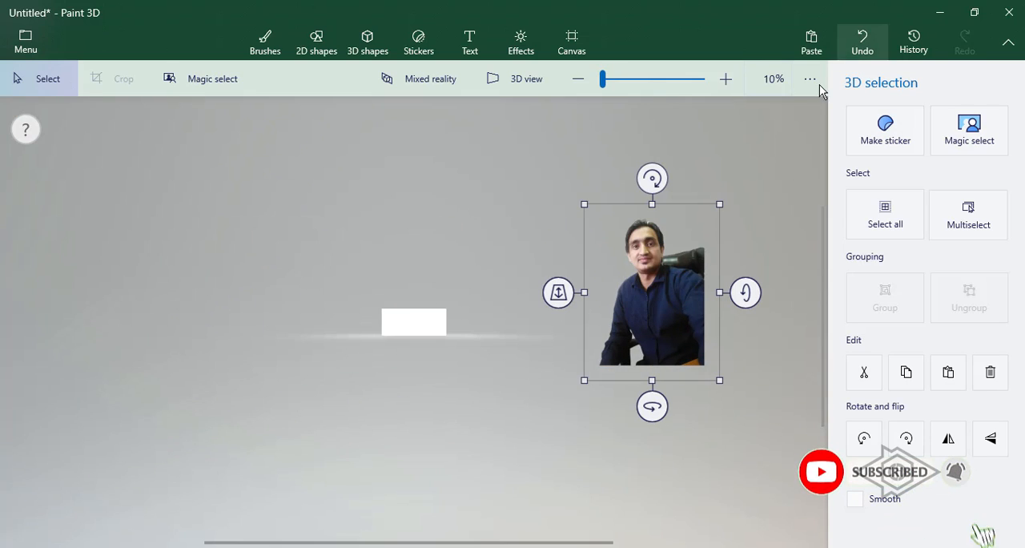
right_click(453, 201)
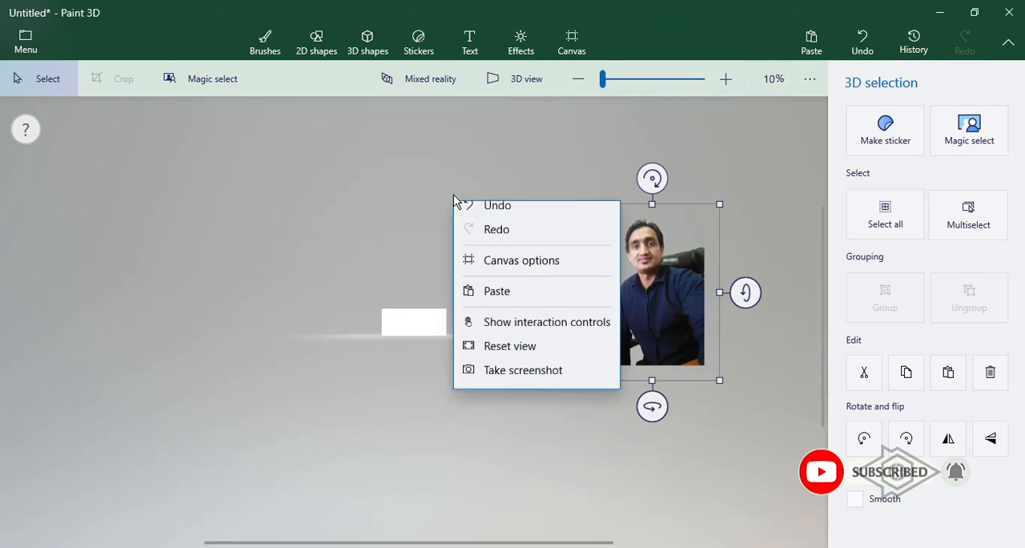
left_click(497, 305)
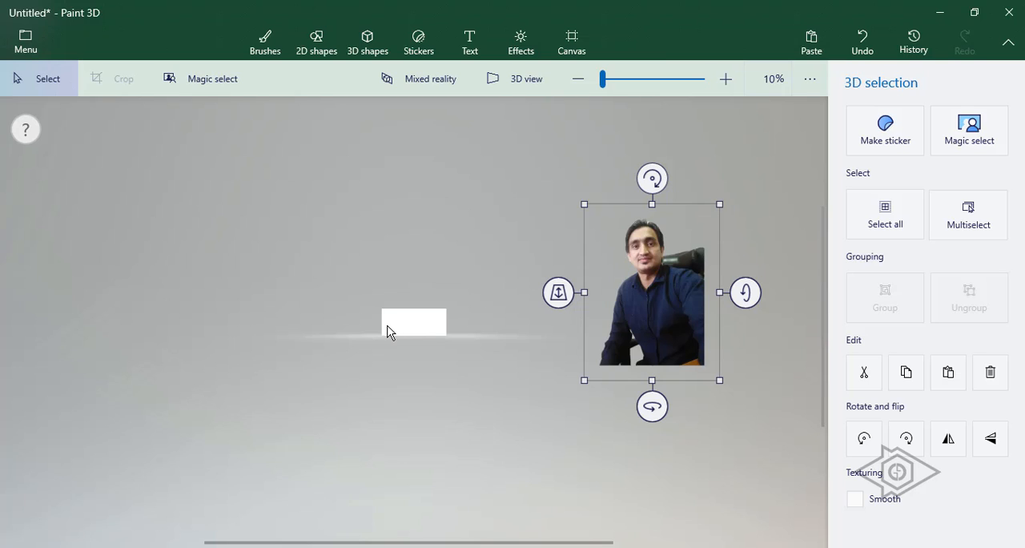
Shrink the cutout onto the white canvas, adjusting its size and position near the centre, and deselect it.
left_click_drag(719, 206, 415, 329)
scroll(481, 339, "up", 5)
scroll(481, 340, "up", 1)
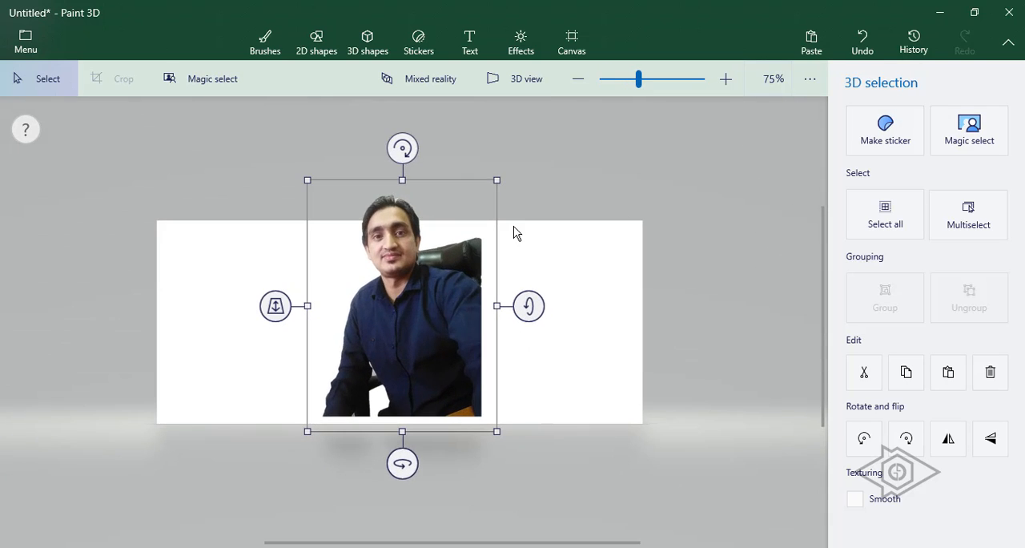
left_click_drag(497, 178, 473, 220)
left_click_drag(414, 325, 422, 336)
left_click_drag(473, 225, 480, 219)
left_click_drag(430, 337, 430, 339)
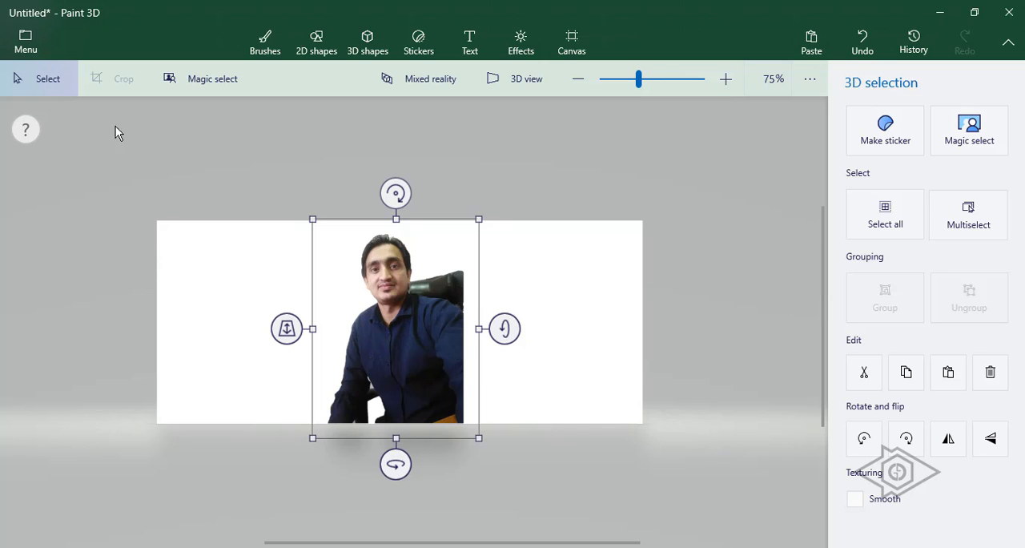
left_click(731, 356)
left_click(407, 330)
Save the canvas as a PNG image with transparency enabled, named pic1 on the Desktop.
left_click(24, 42)
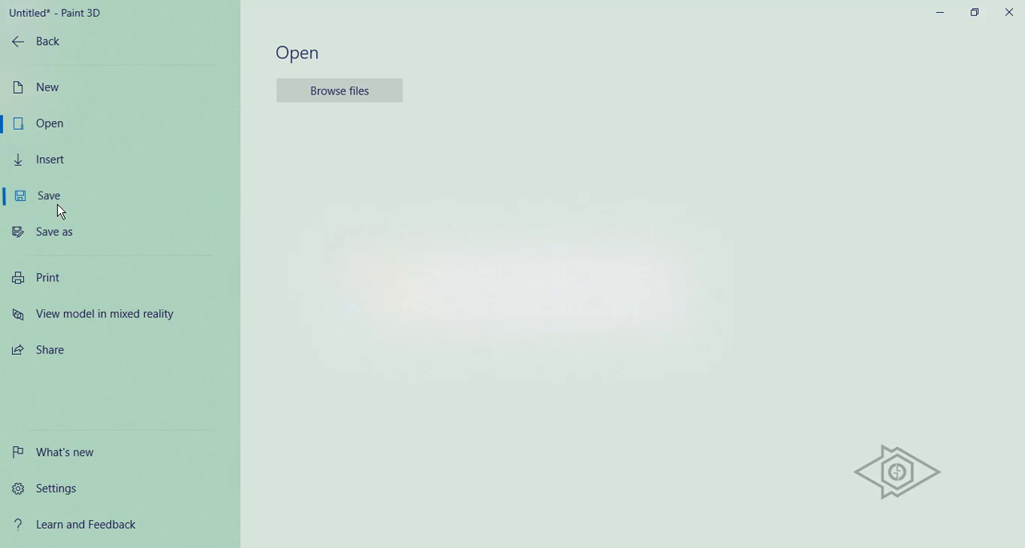
left_click(57, 229)
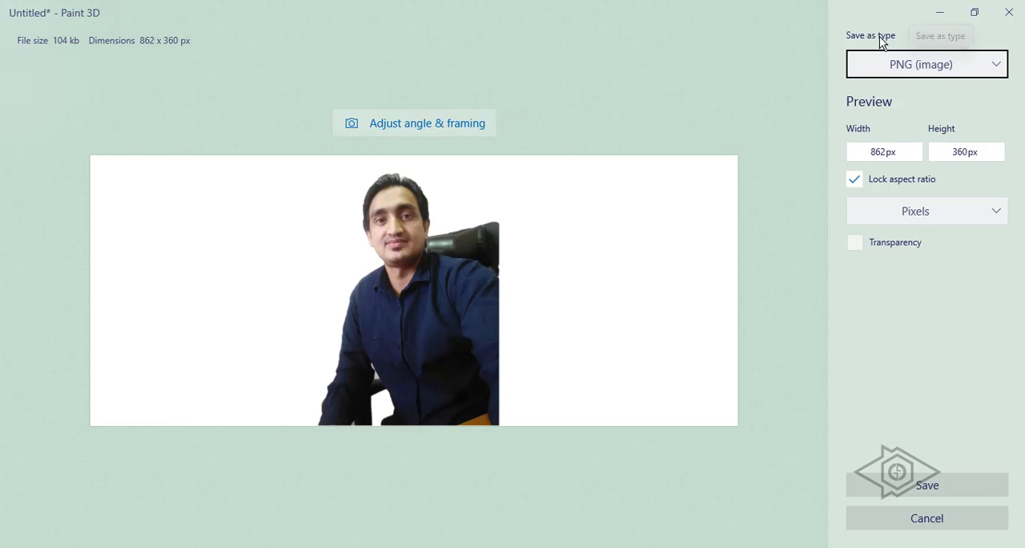
left_click(942, 64)
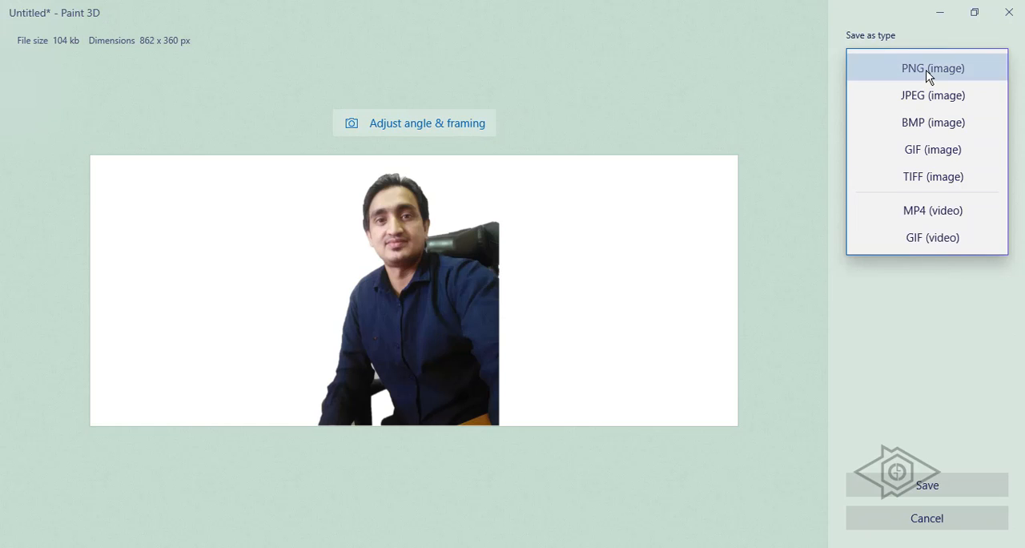
left_click(929, 72)
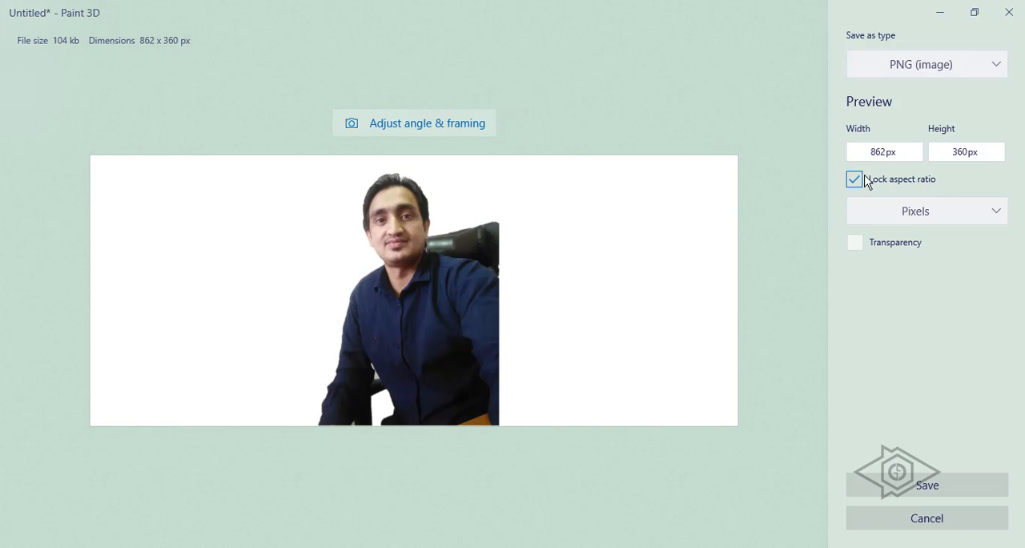
left_click(856, 244)
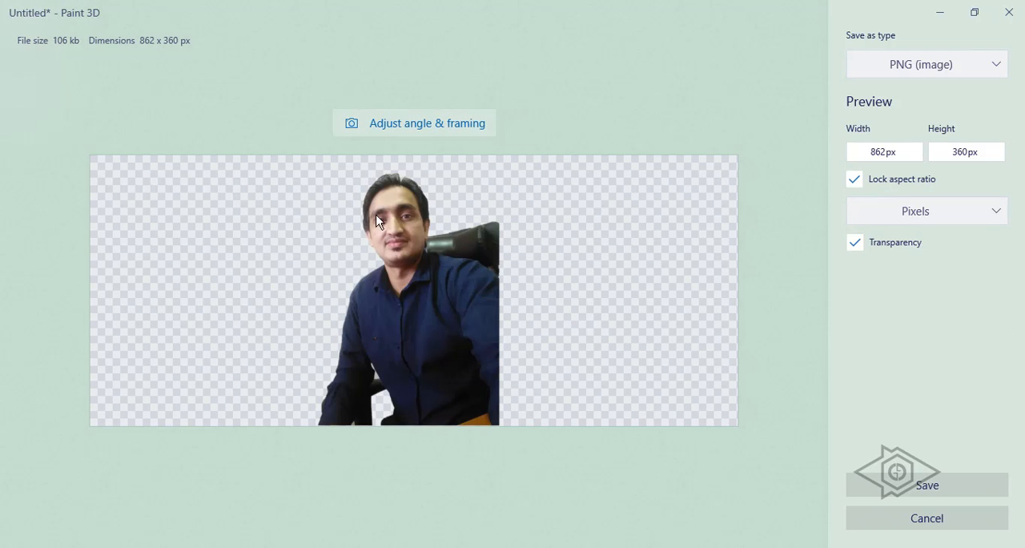
left_click(932, 485)
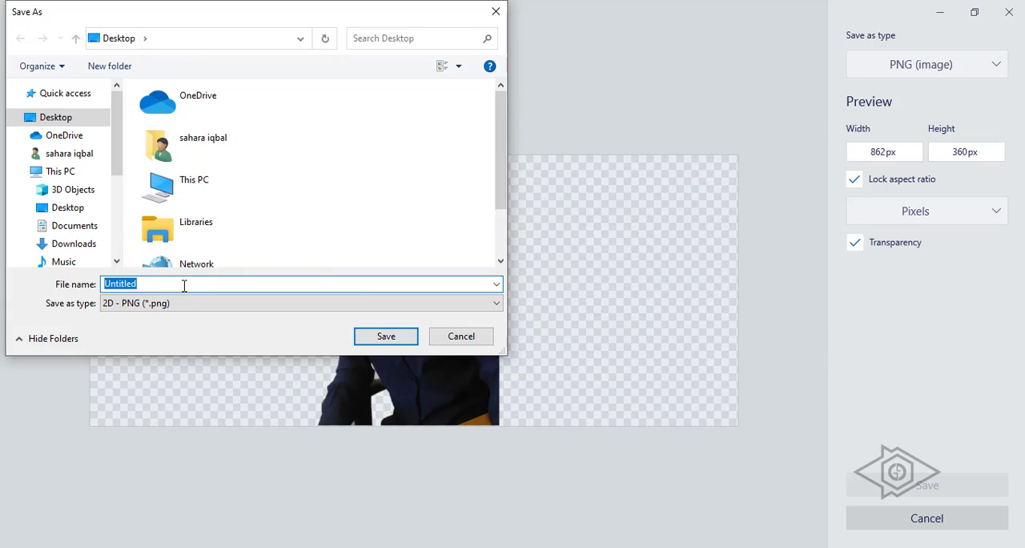
type("pic1")
left_click(323, 307)
left_click(325, 314)
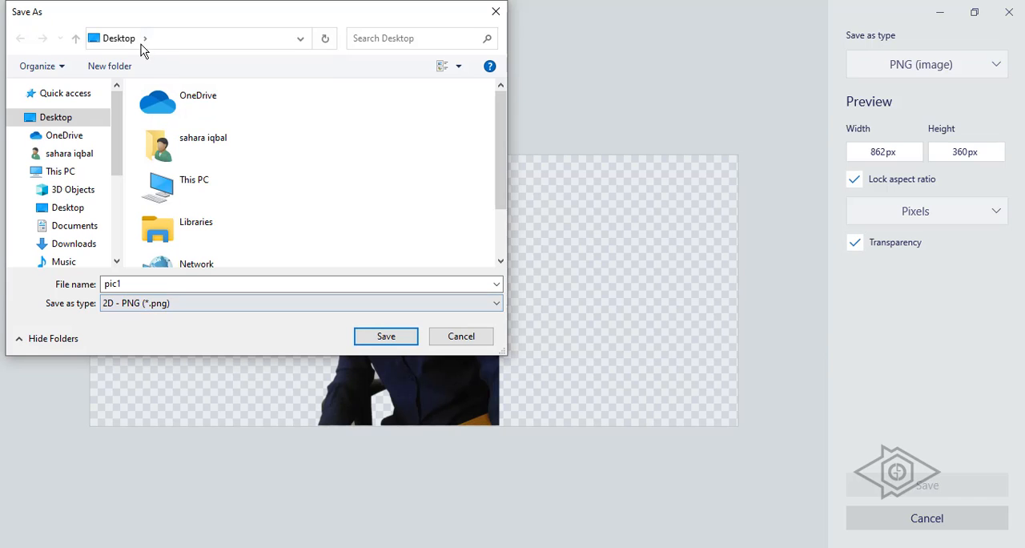
left_click(384, 340)
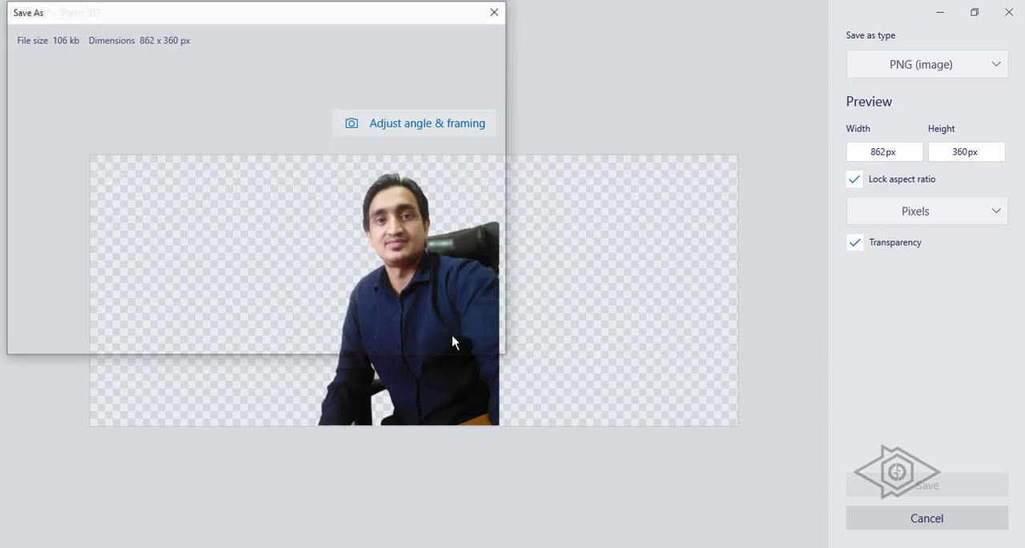
Minimize Paint 3D and open the saved pic1 image from the desktop.
left_click(941, 13)
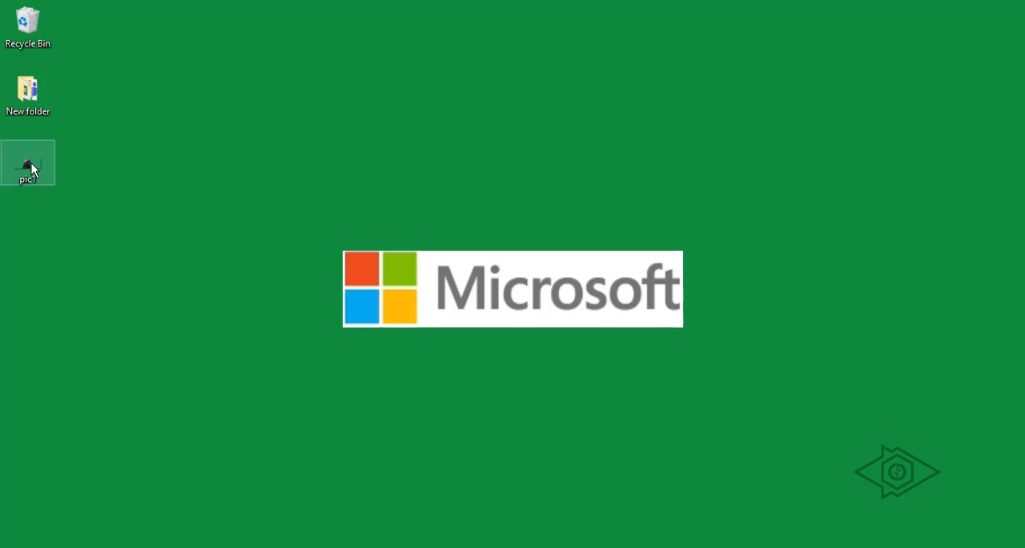
left_click(39, 164)
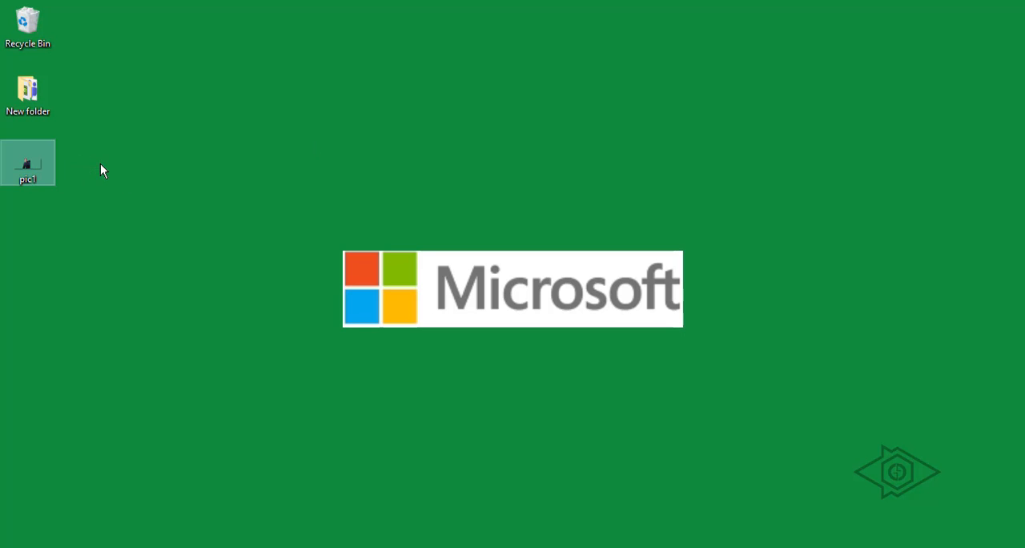
double_click(27, 166)
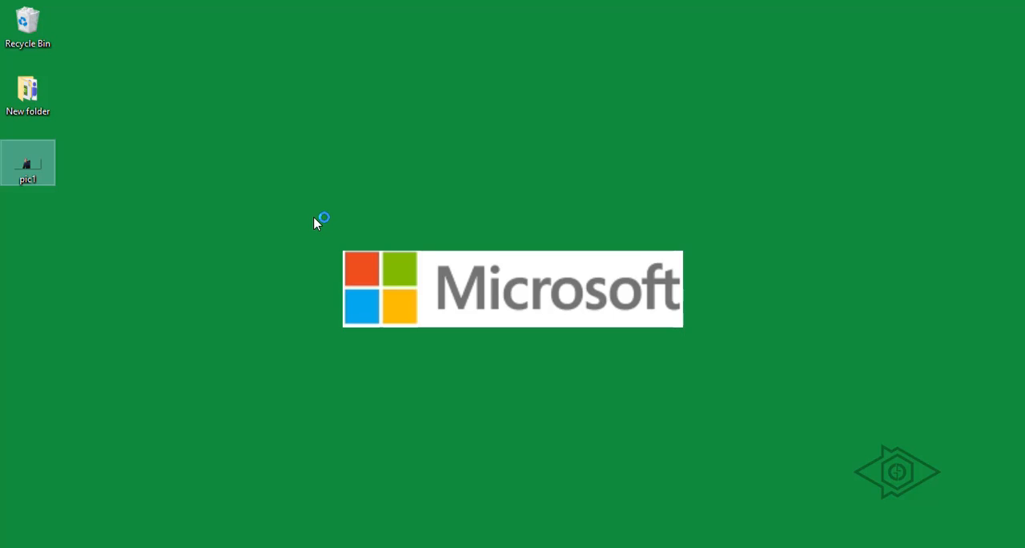